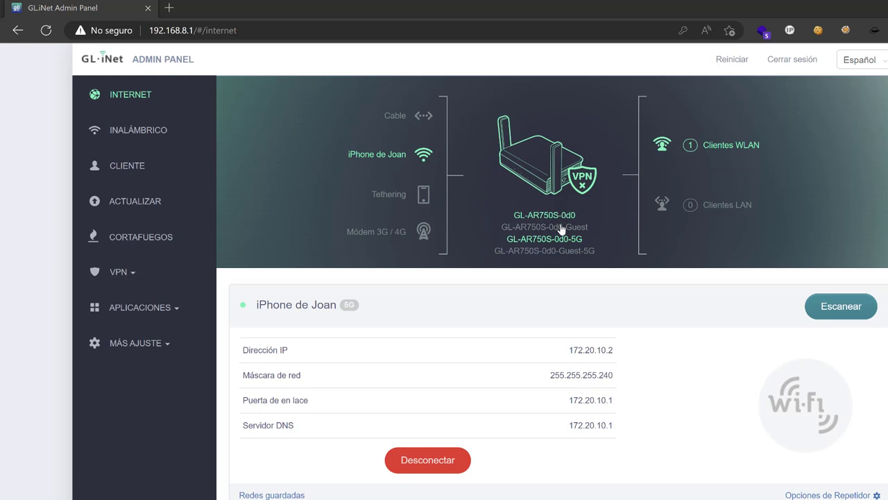
- Examine the router's Wi-Fi repeater connection details and the cable, tethering and 3G/4G modem options
scroll(321, 306, down, 1)
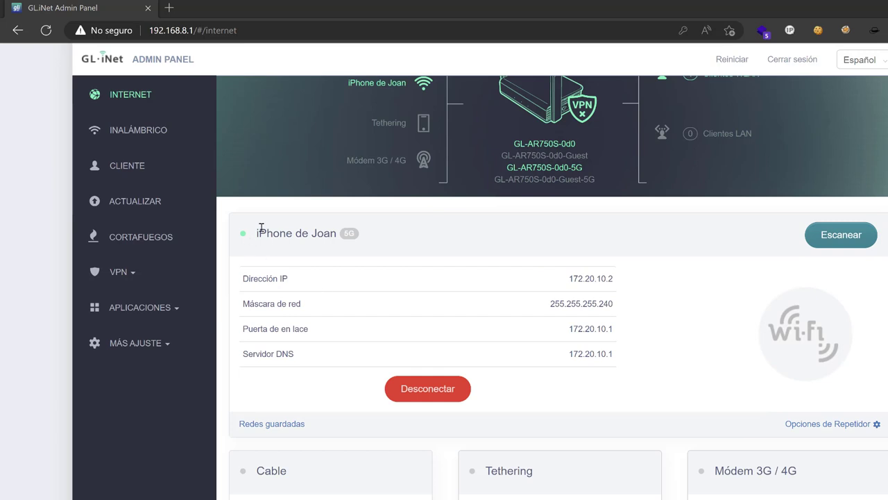
drag(261, 237, 317, 236)
click(398, 242)
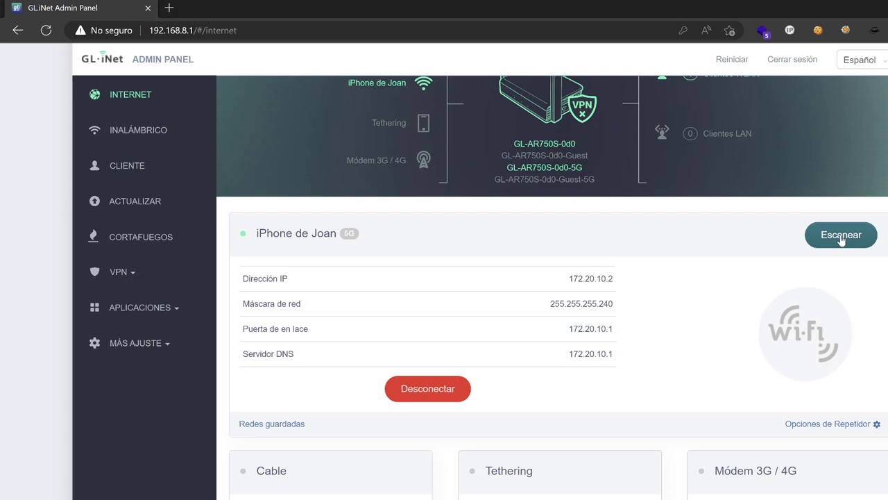
scroll(841, 238, down, 2)
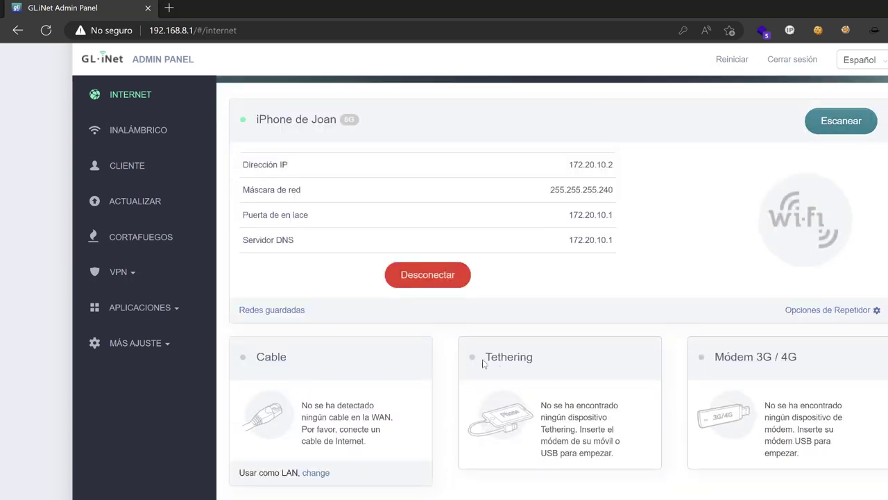
scroll(702, 370, up, 3)
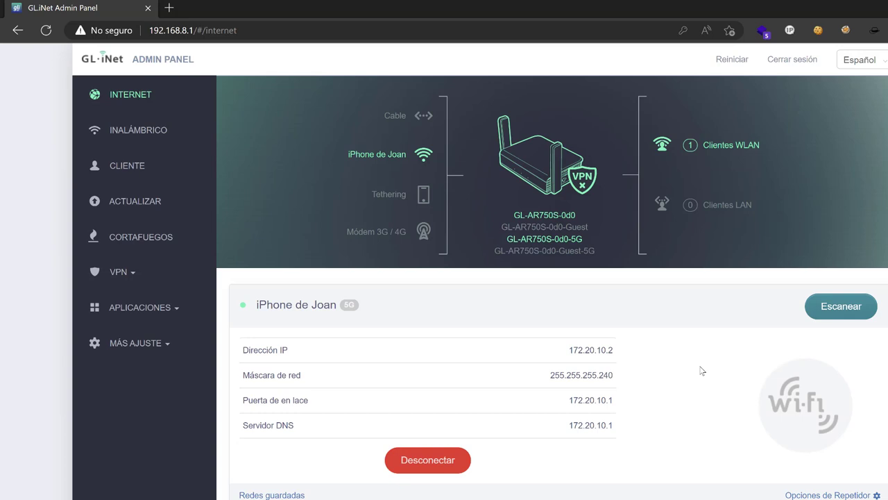
- View the router's OpenVPN client page and its Tor settings page
click(125, 275)
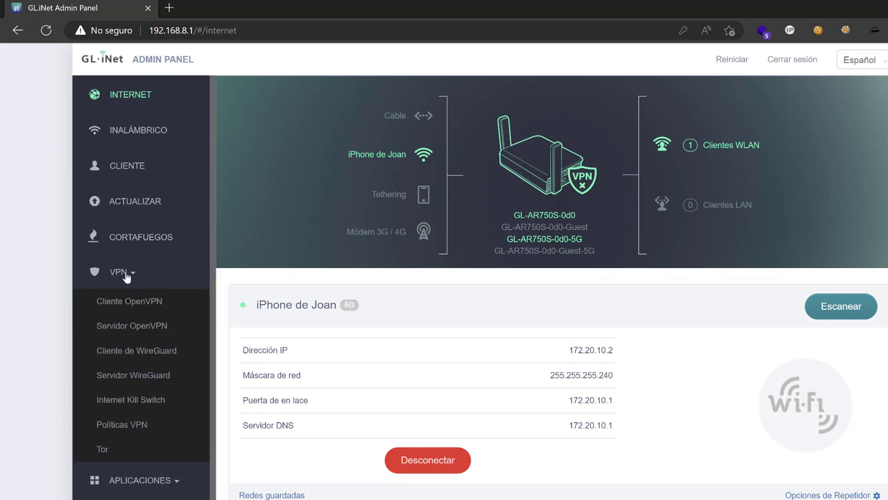
click(139, 302)
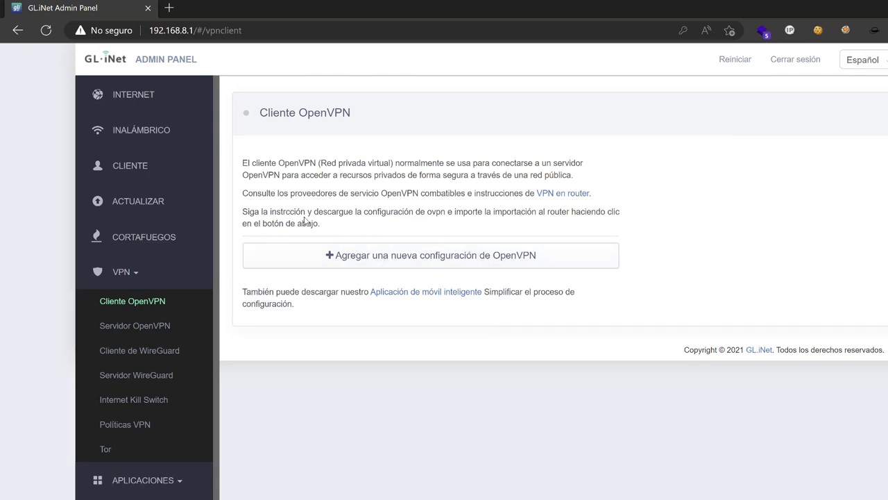
click(105, 449)
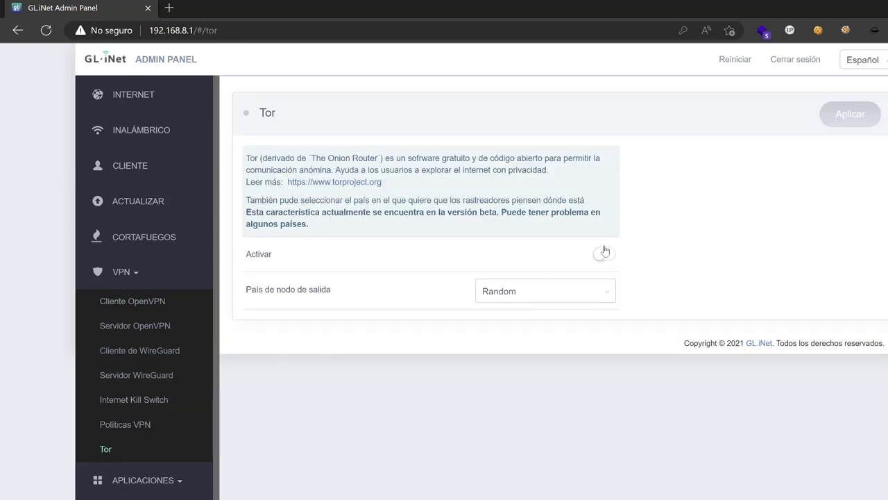
- Check the router's online firmware update and read through its release notes
click(150, 201)
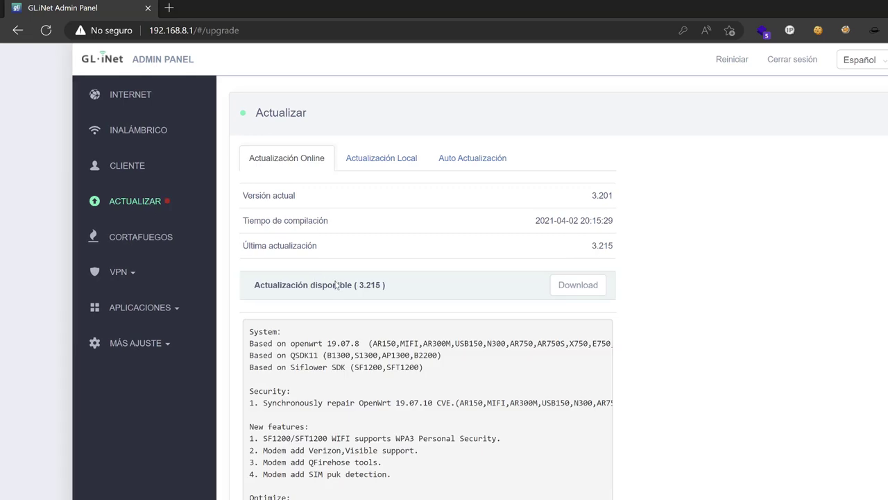
scroll(353, 288, down, 4)
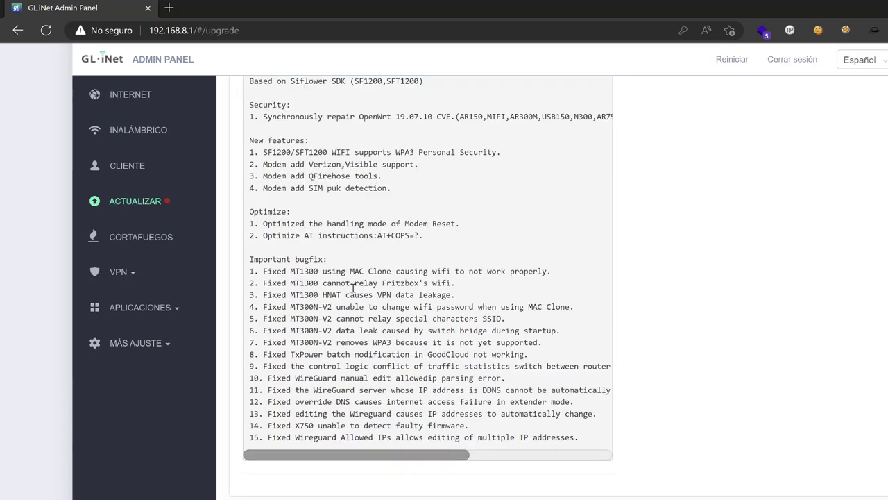
scroll(587, 355, up, 4)
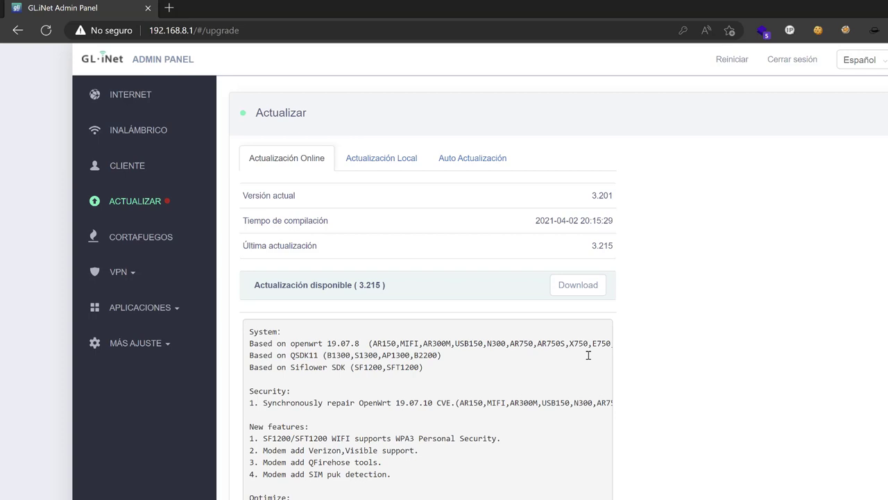
- Return to the Tor settings and examine the list of exit node countries, leaving Random selected
click(130, 274)
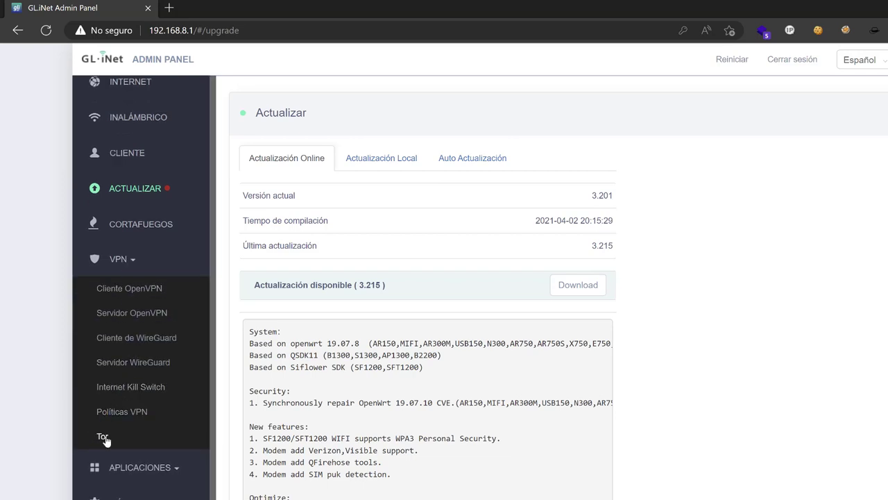
click(102, 437)
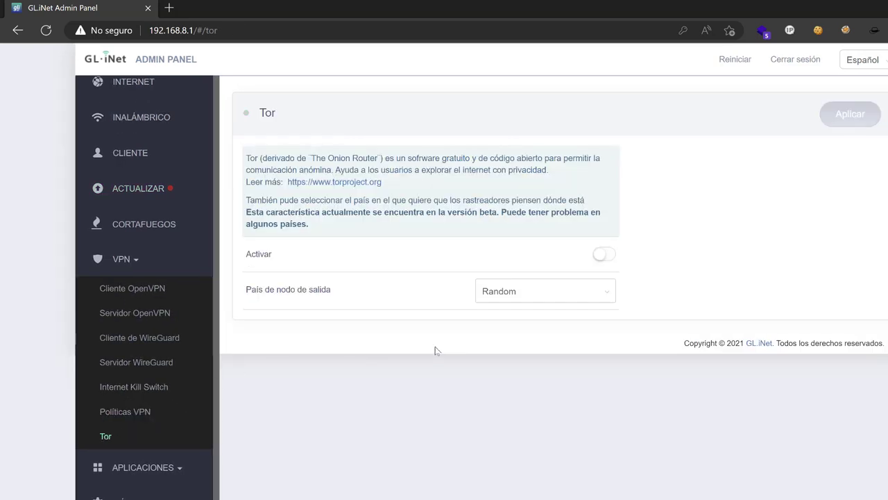
click(506, 302)
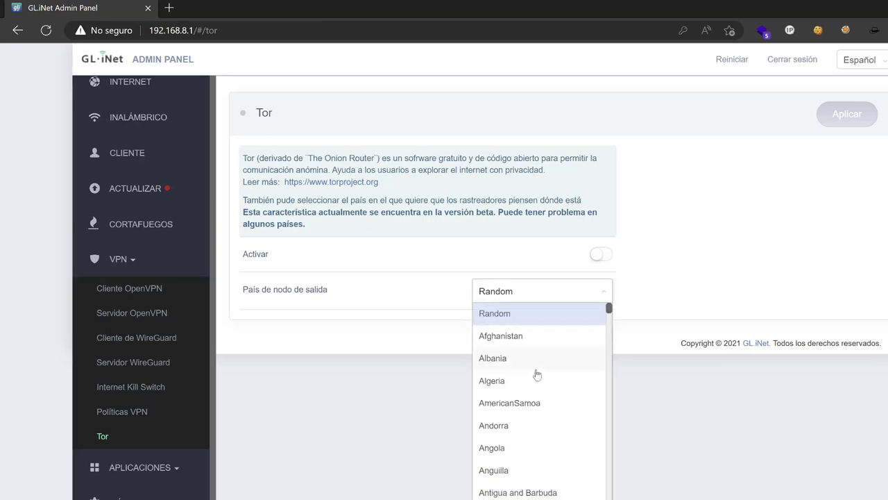
scroll(537, 375, down, 1)
scroll(536, 374, down, 4)
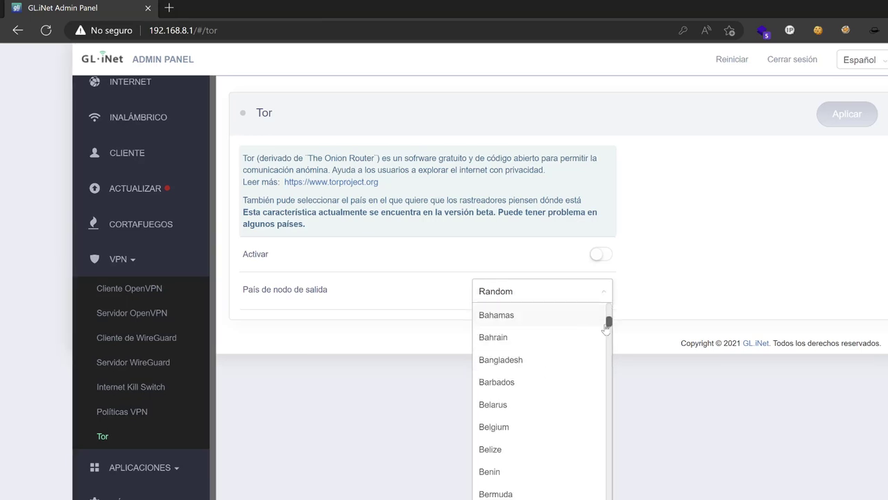
mouse_move(609, 322)
mouse_down()
mouse_move(608, 472)
mouse_move(598, 375)
mouse_move(603, 312)
mouse_up()
click(646, 298)
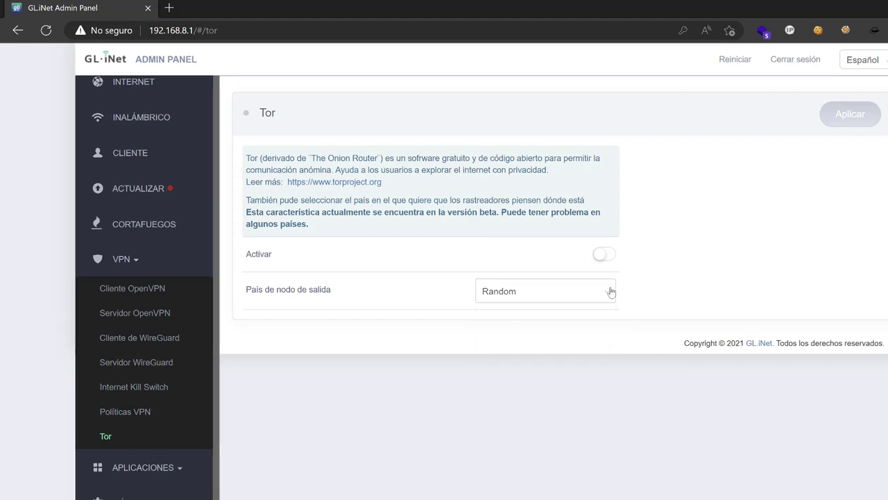
click(609, 291)
mouse_move(611, 307)
mouse_down()
mouse_move(608, 358)
mouse_move(606, 295)
mouse_up()
click(650, 296)
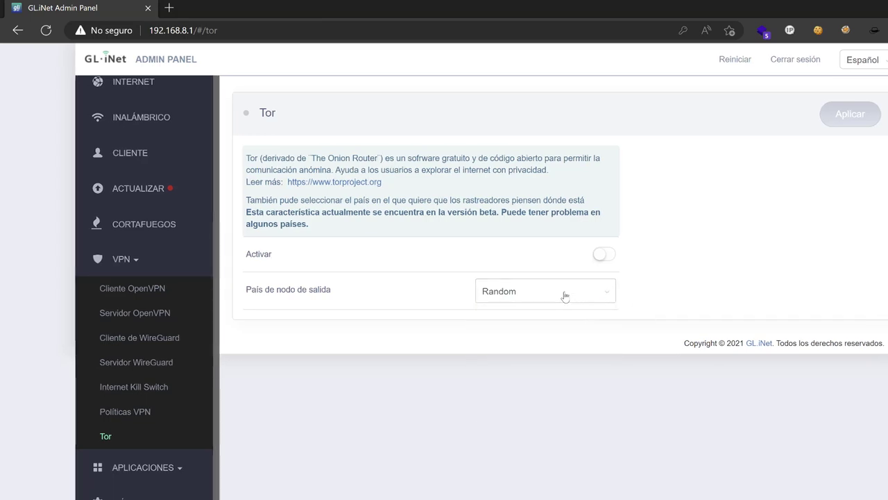
click(564, 297)
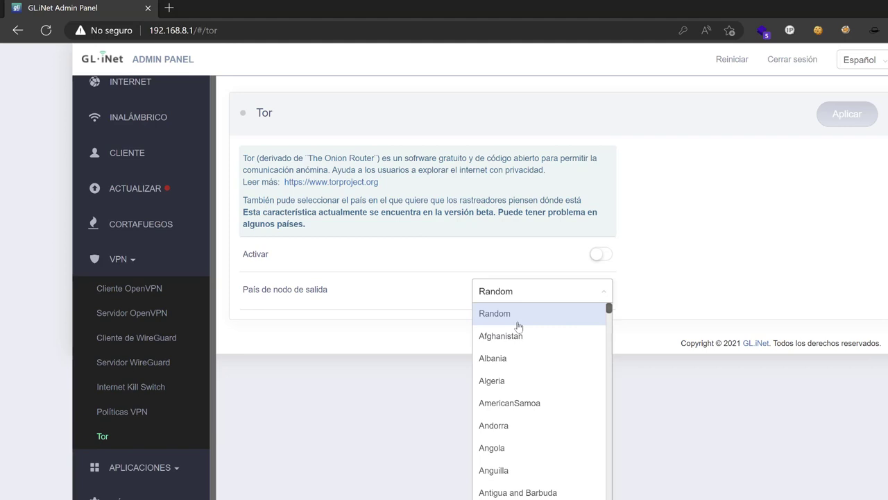
click(633, 256)
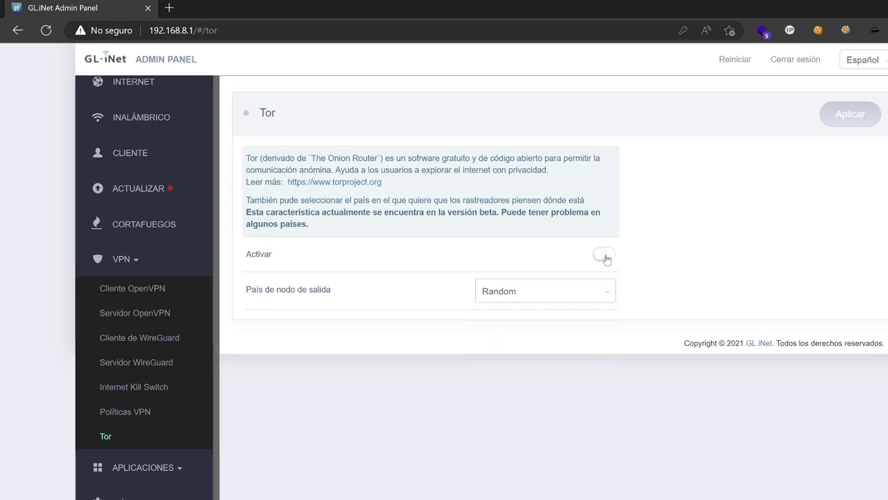
- Enable Tor on the router with a Random exit node country, apply it and check the connection status message
click(606, 256)
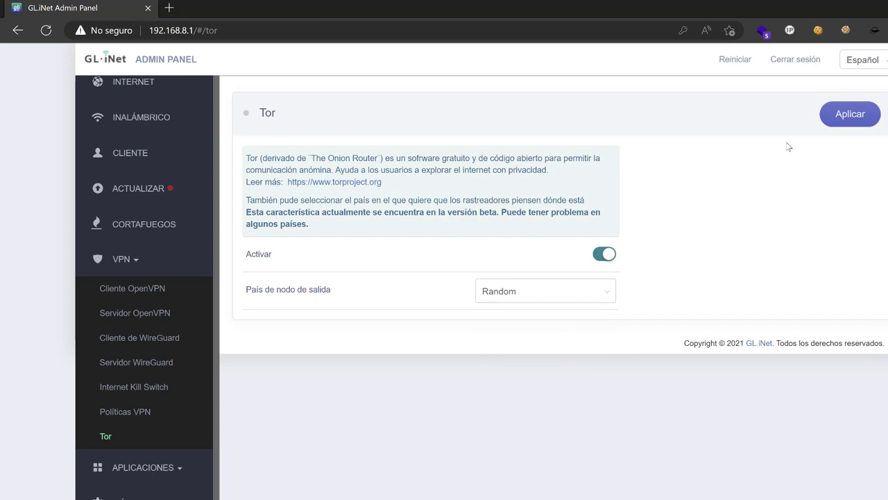
click(835, 128)
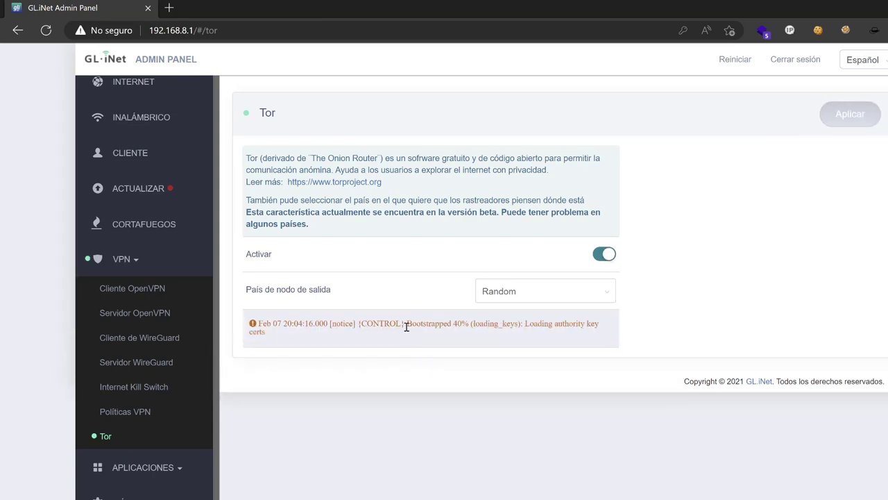
drag(406, 327, 469, 324)
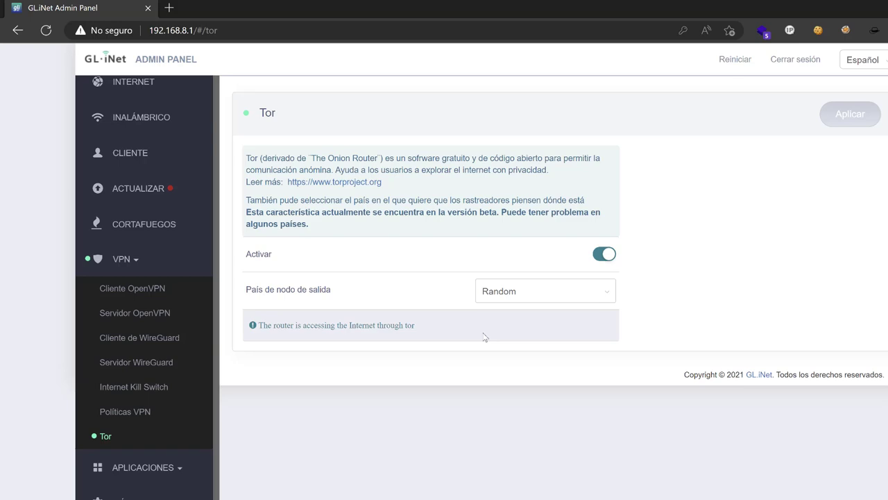
drag(470, 333, 274, 326)
click(442, 328)
- Look up the current public IP with the DNSlytics extension and examine its reverse DNS, location map and DNSBL listings
click(790, 30)
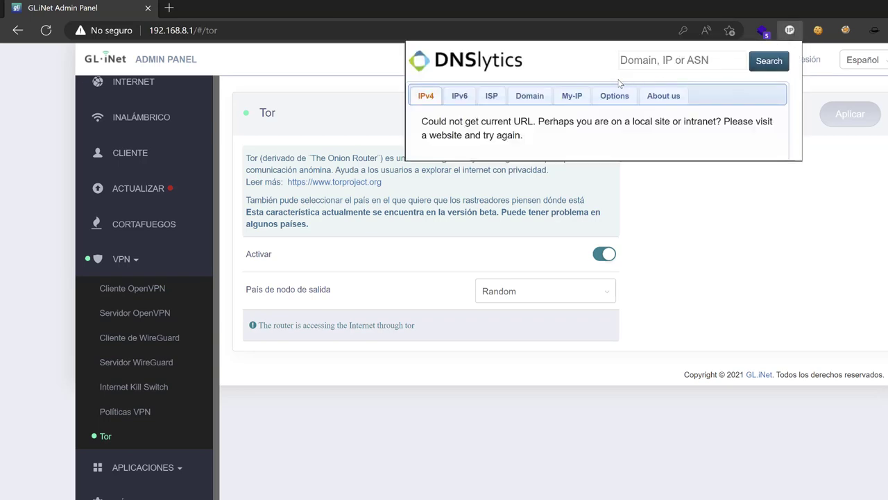
click(571, 97)
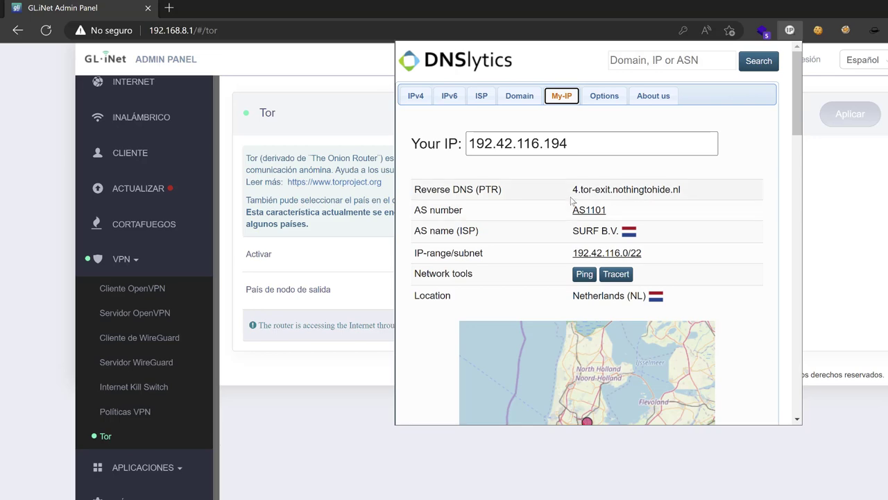
scroll(570, 300, down, 3)
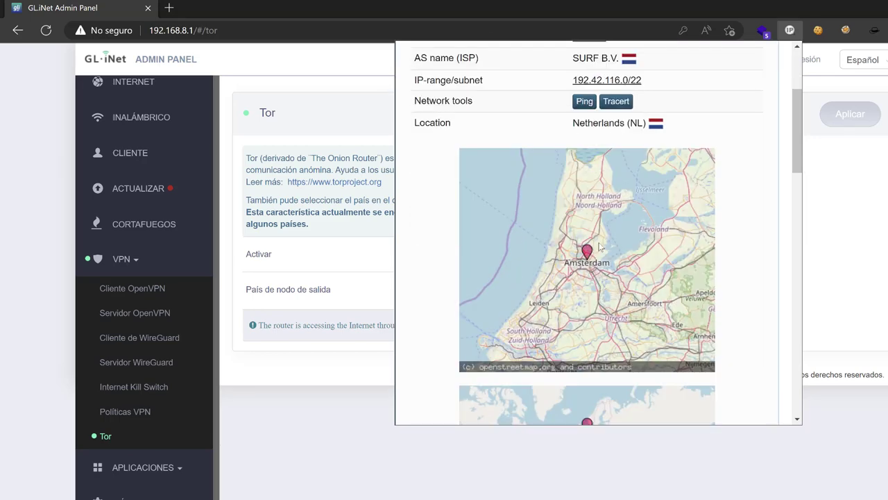
scroll(580, 252, up, 2)
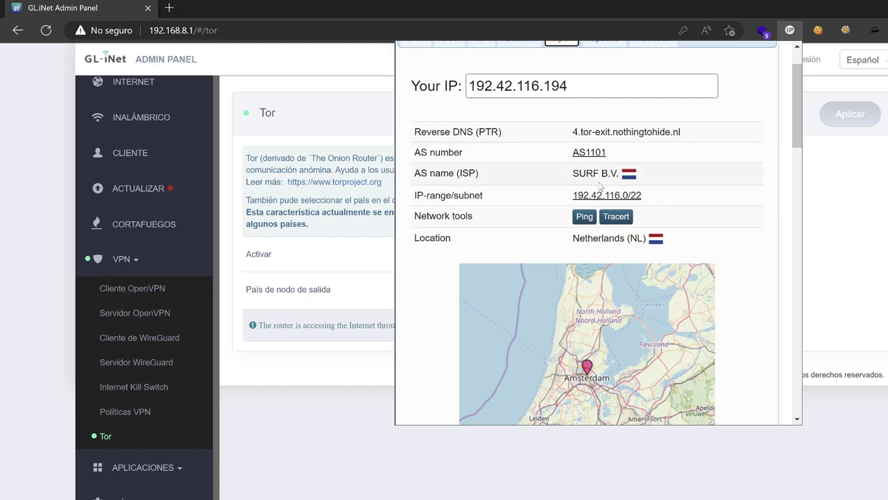
scroll(602, 193, down, 2)
scroll(601, 194, down, 8)
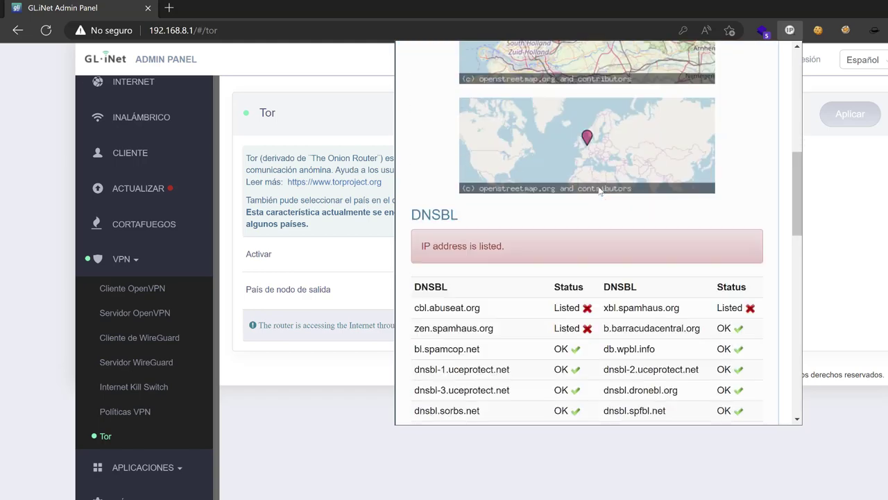
scroll(601, 192, up, 10)
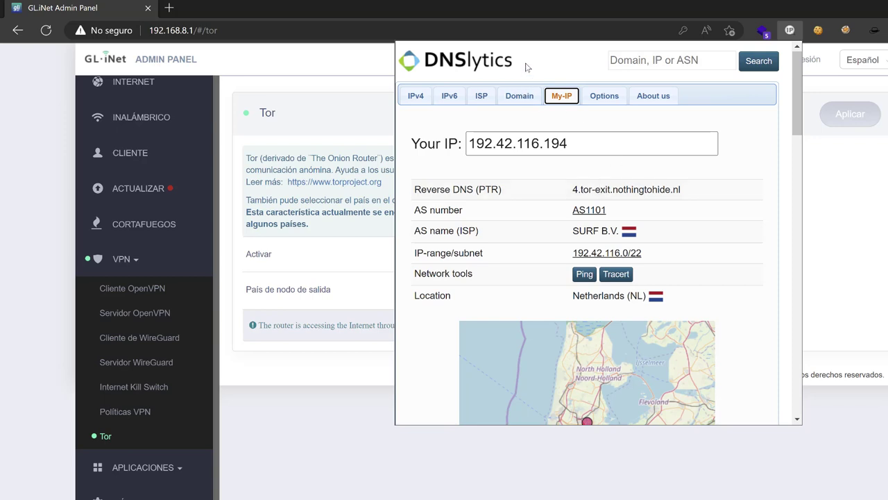
drag(516, 63, 419, 61)
right_click(421, 57)
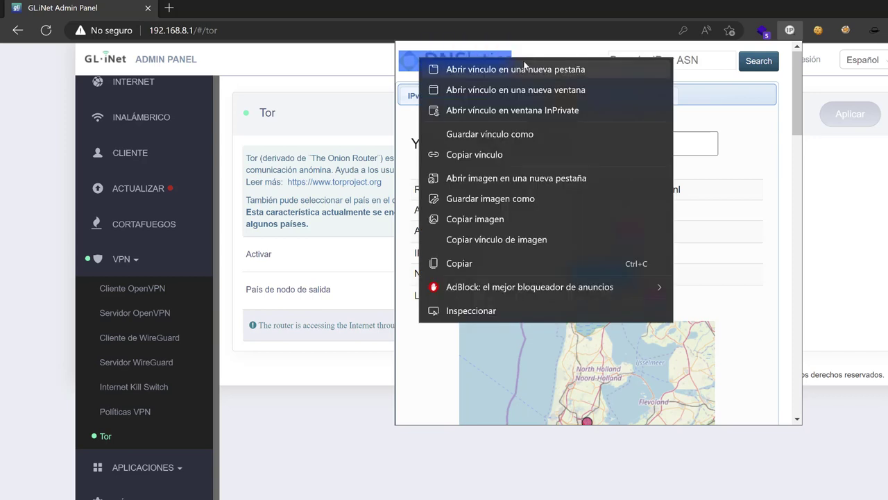
key(Escape)
click(544, 63)
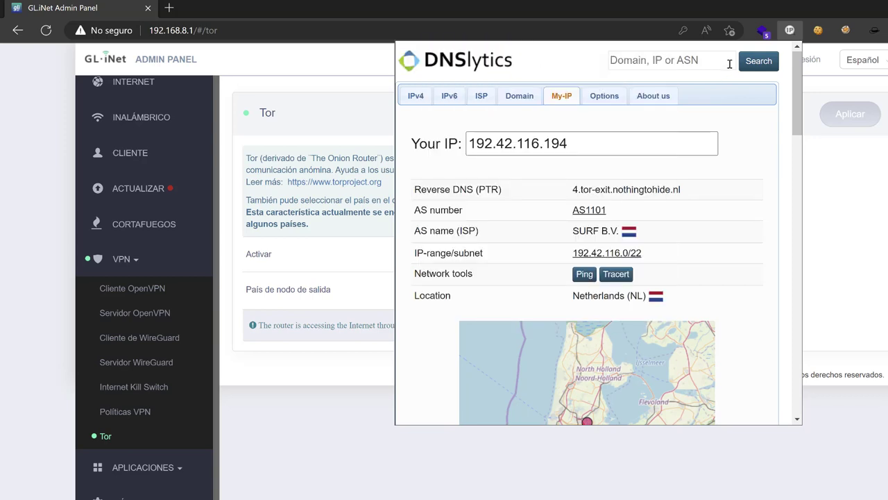
click(789, 30)
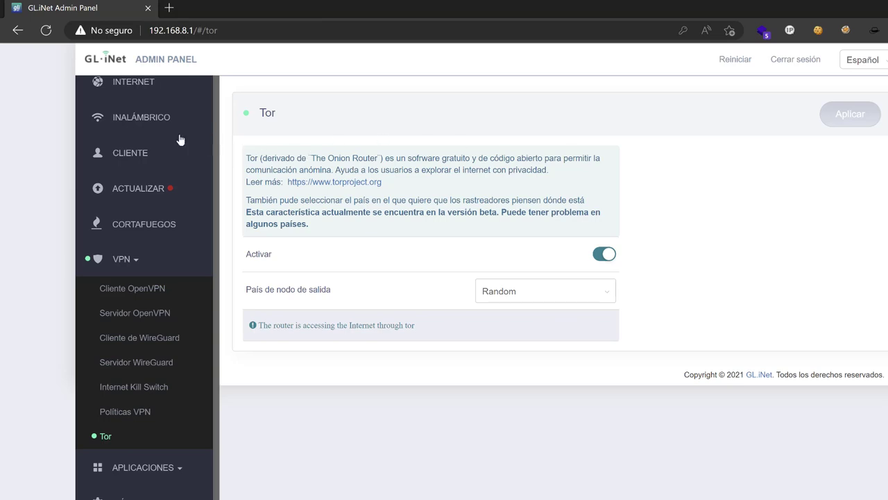
- Return to the Internet overview and examine the Tor badge on the router diagram at a larger page zoom
scroll(177, 139, up, 1)
click(133, 94)
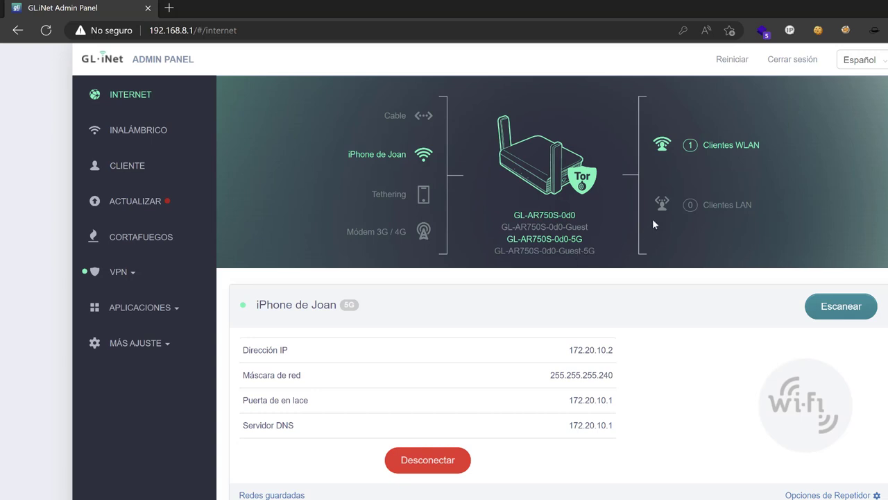
key(ctrl+plus)
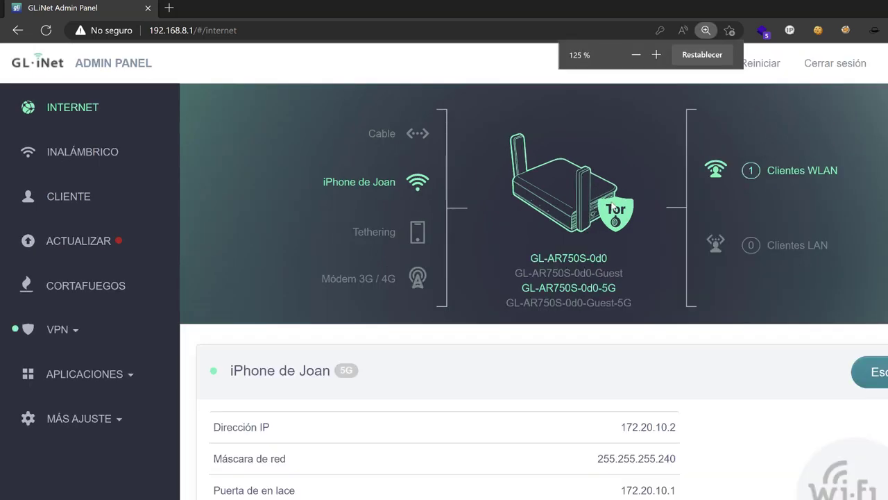
key(ctrl+minus)
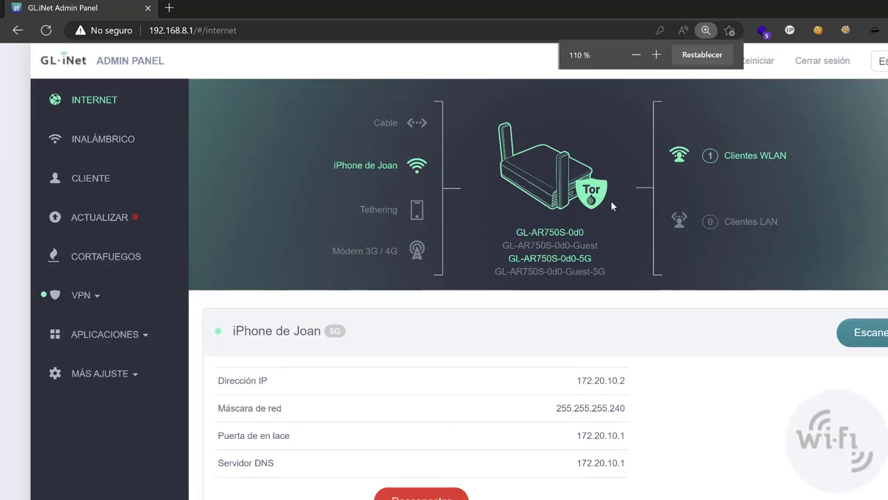
key(ctrl+minus)
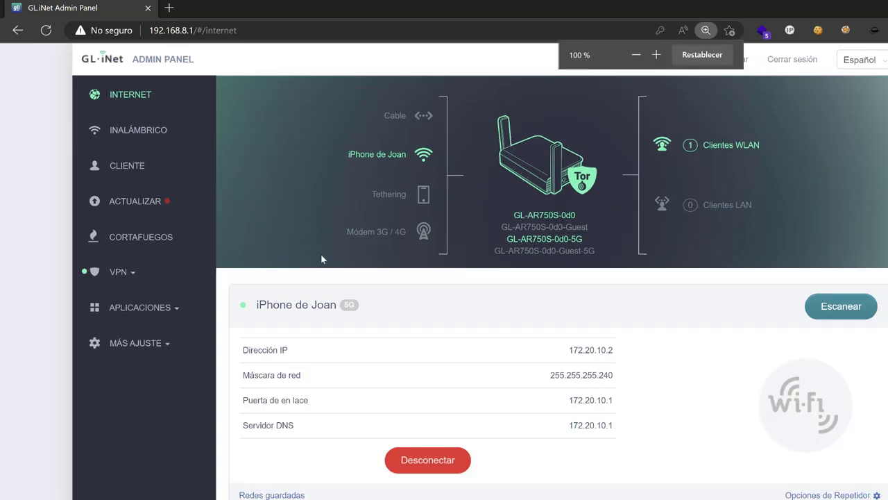
- Examine the options offered under Aplicaciones and Más ajuste, finishing on the Internet overview
click(155, 313)
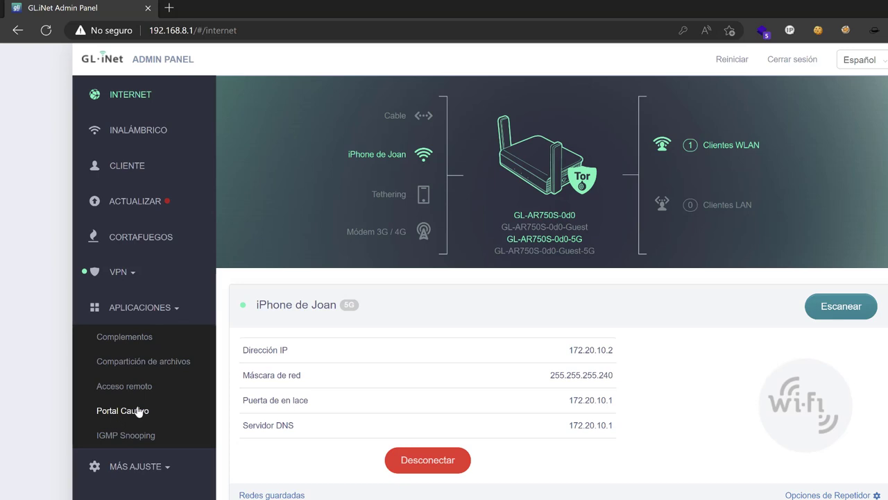
click(149, 467)
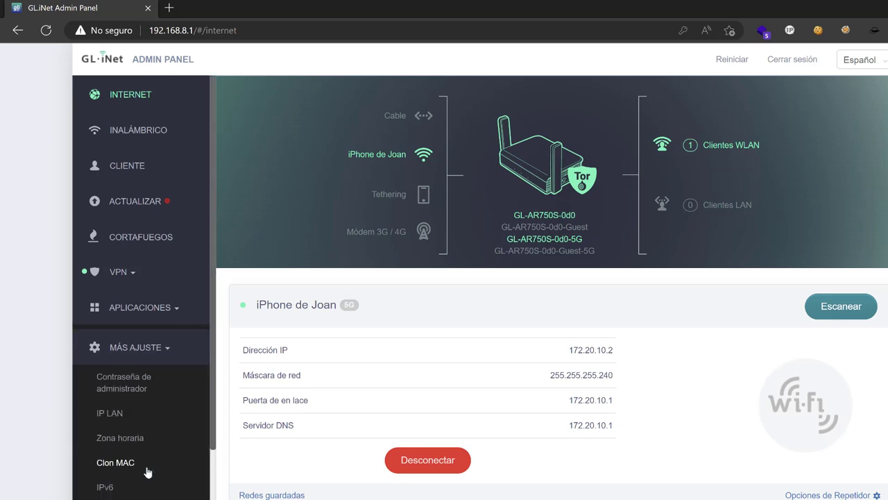
scroll(150, 457, down, 1)
scroll(149, 430, down, 2)
scroll(119, 309, down, 2)
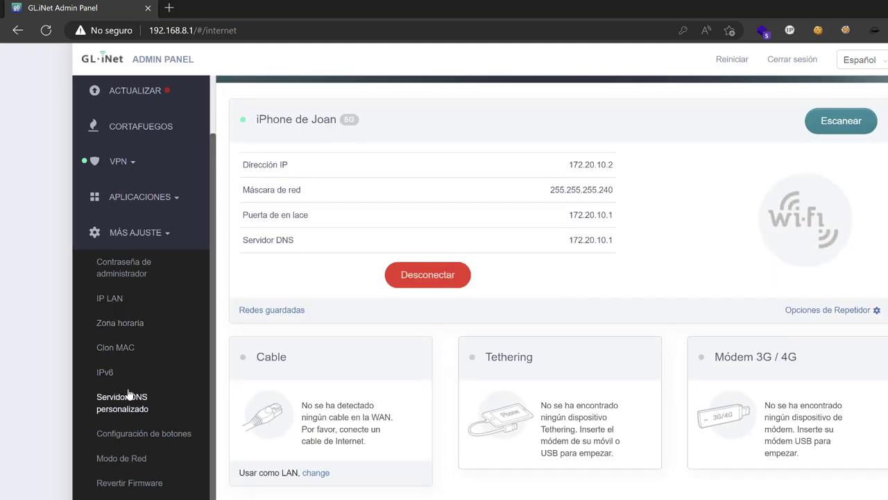
click(153, 236)
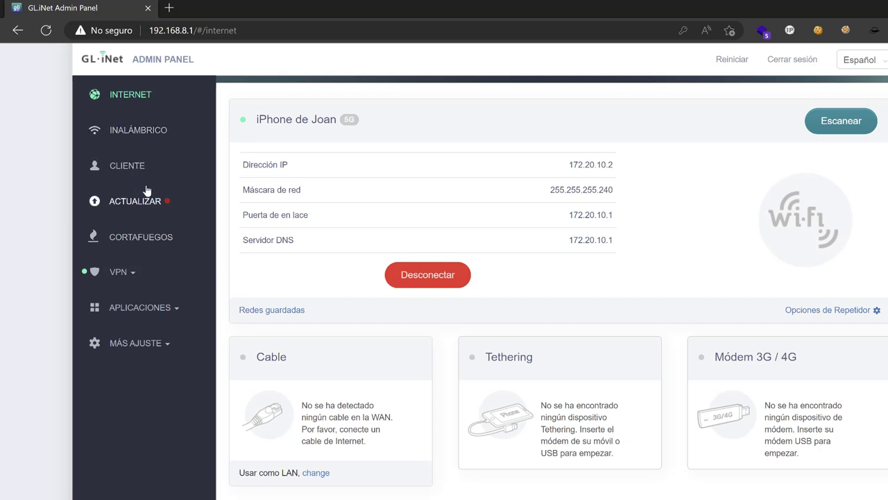
scroll(146, 190, up, 3)
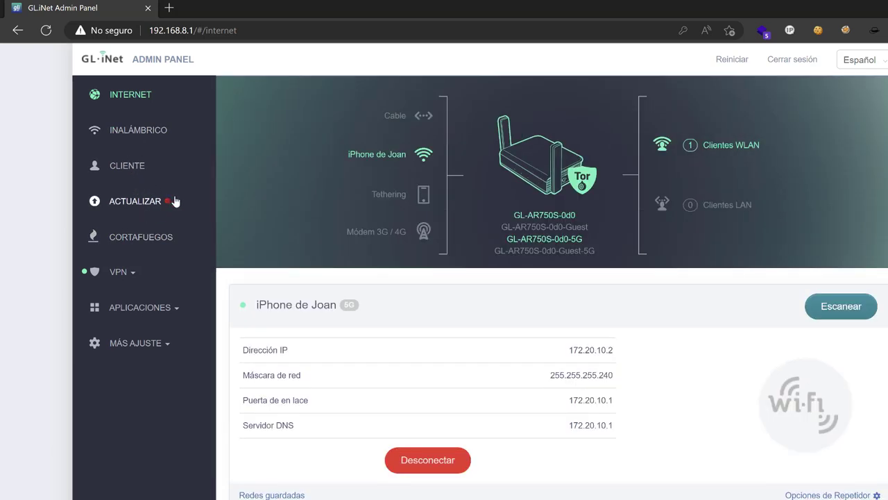